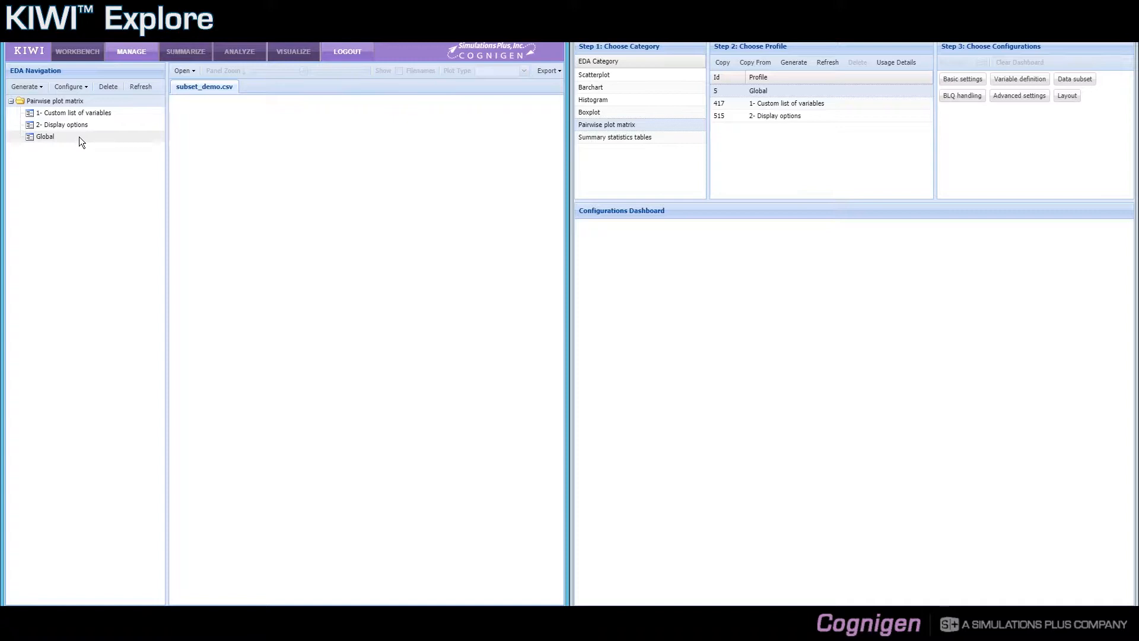
Open the Global pairwise plot matrix and examine its panels at enlarged and full-page zoom
click(79, 136)
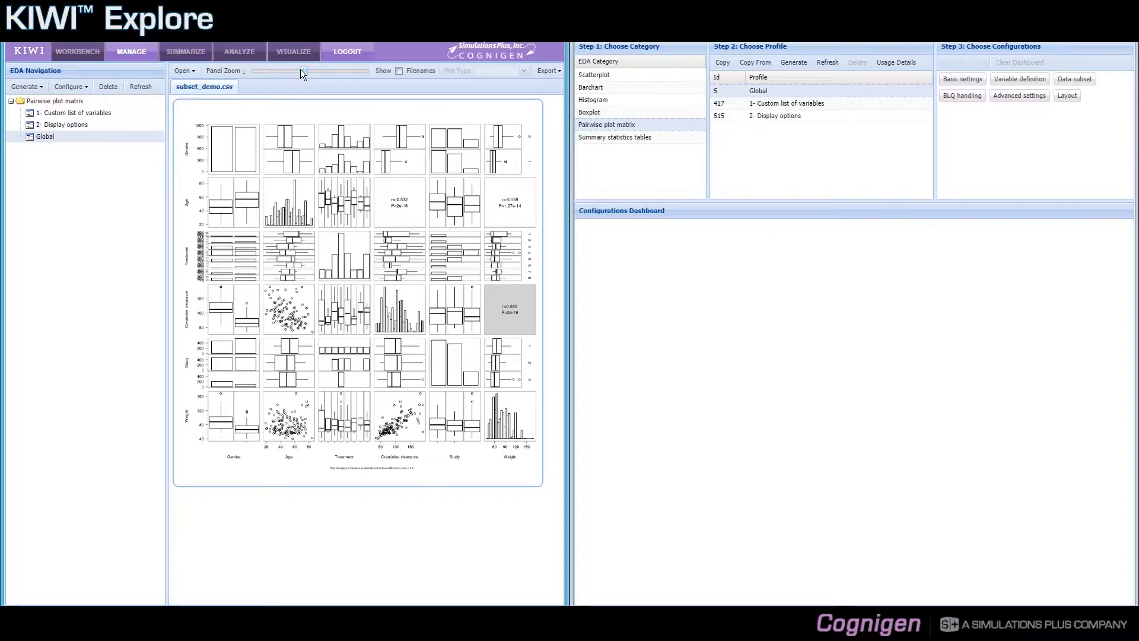
drag(319, 69, 329, 70)
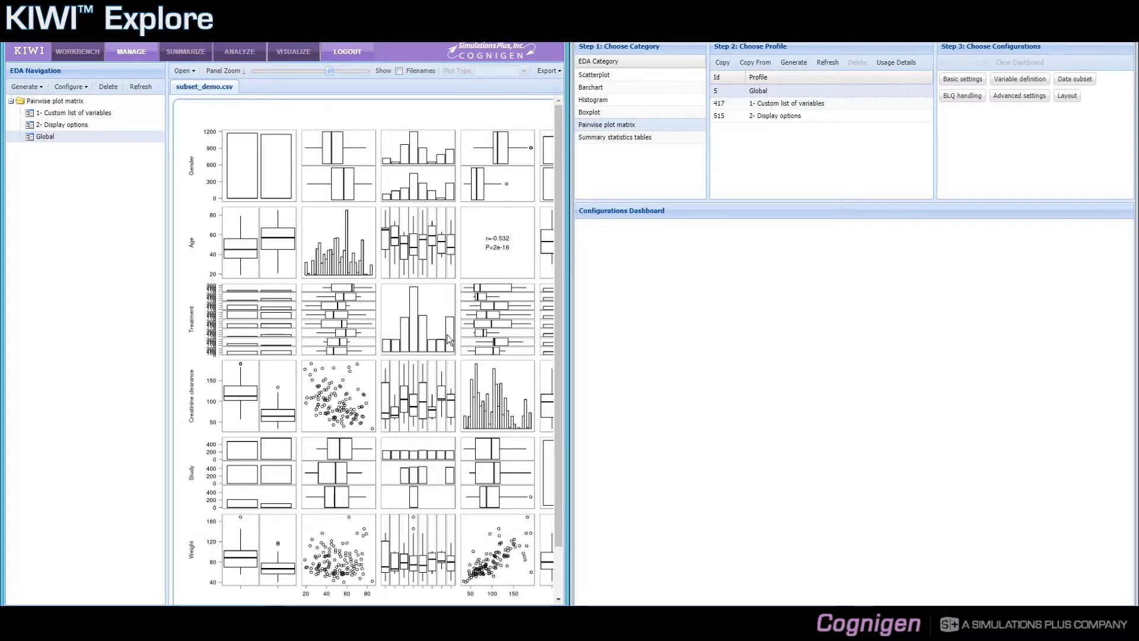
drag(560, 274, 557, 337)
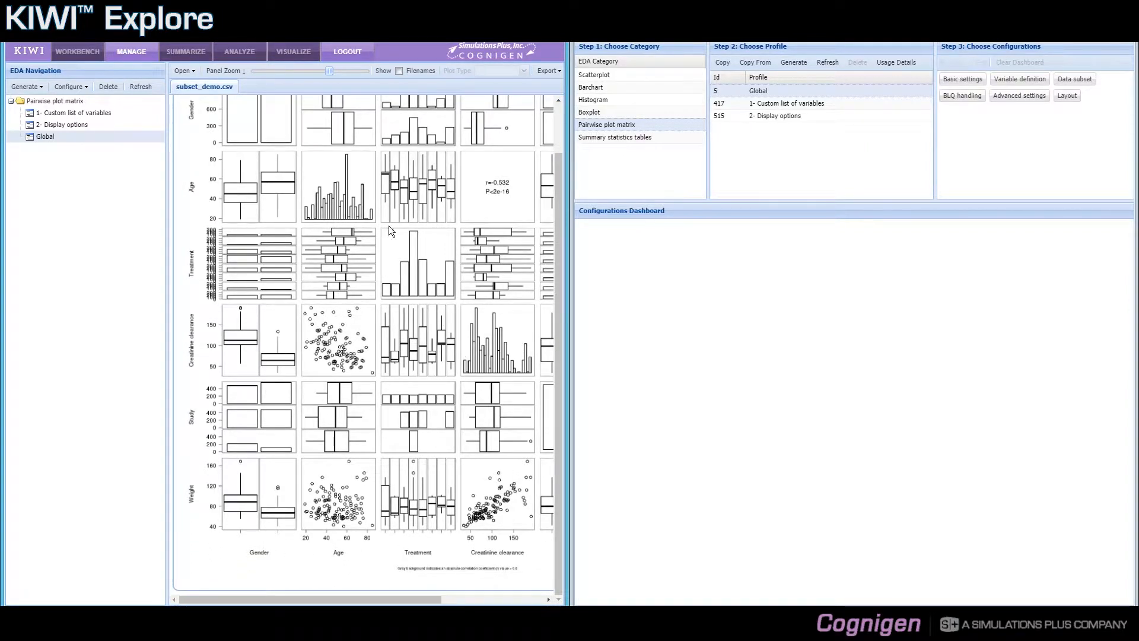
drag(327, 70, 304, 72)
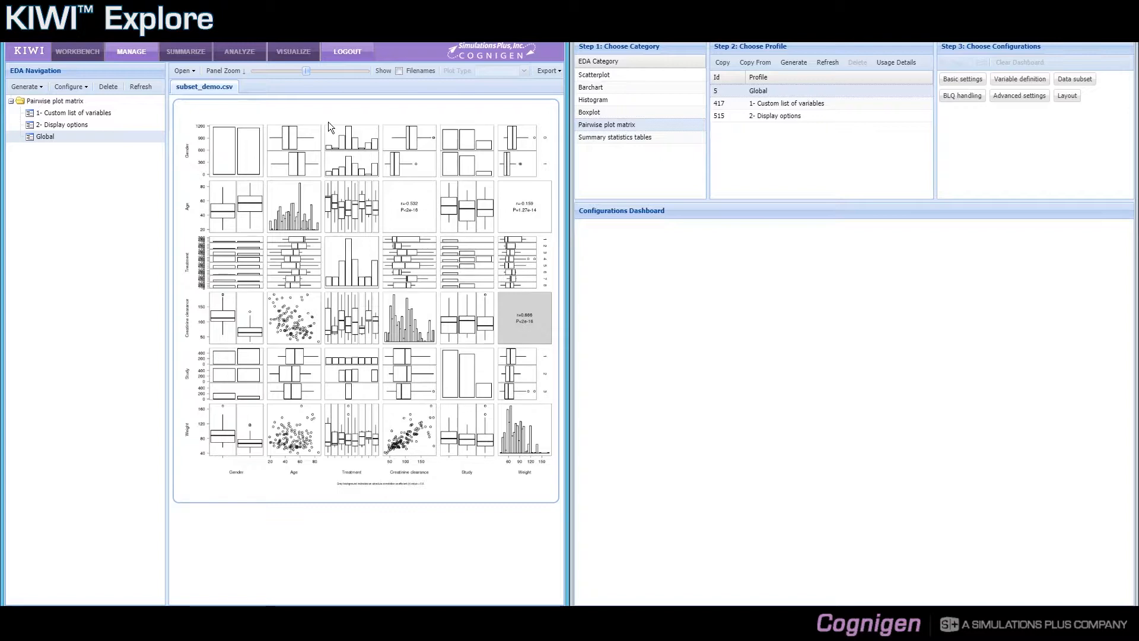
drag(305, 70, 311, 70)
drag(352, 552, 372, 551)
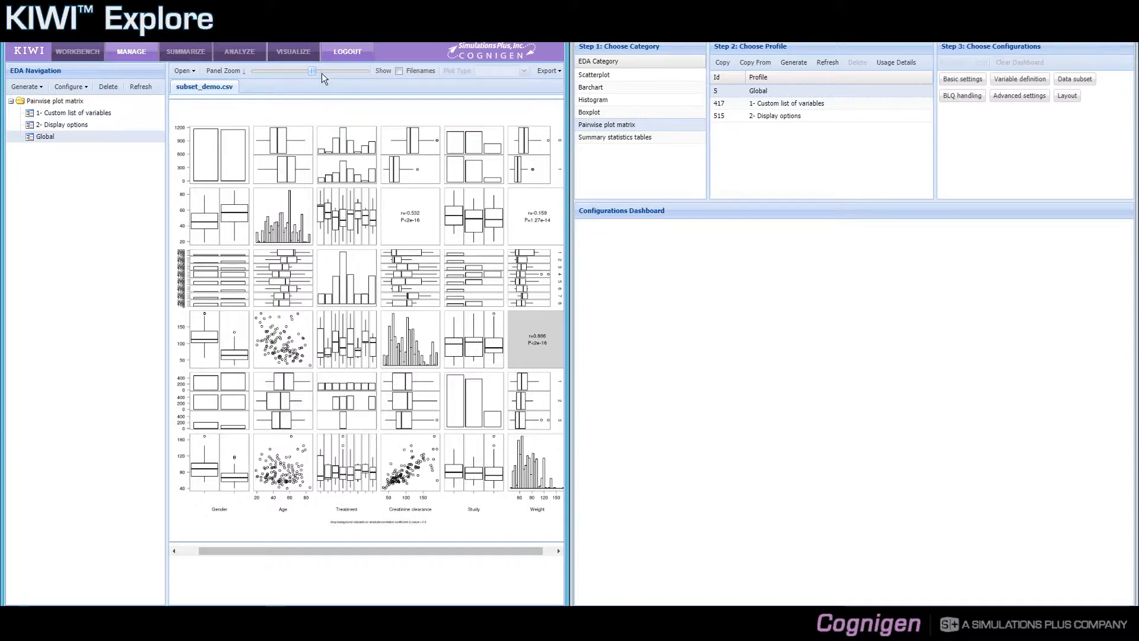
drag(310, 70, 304, 72)
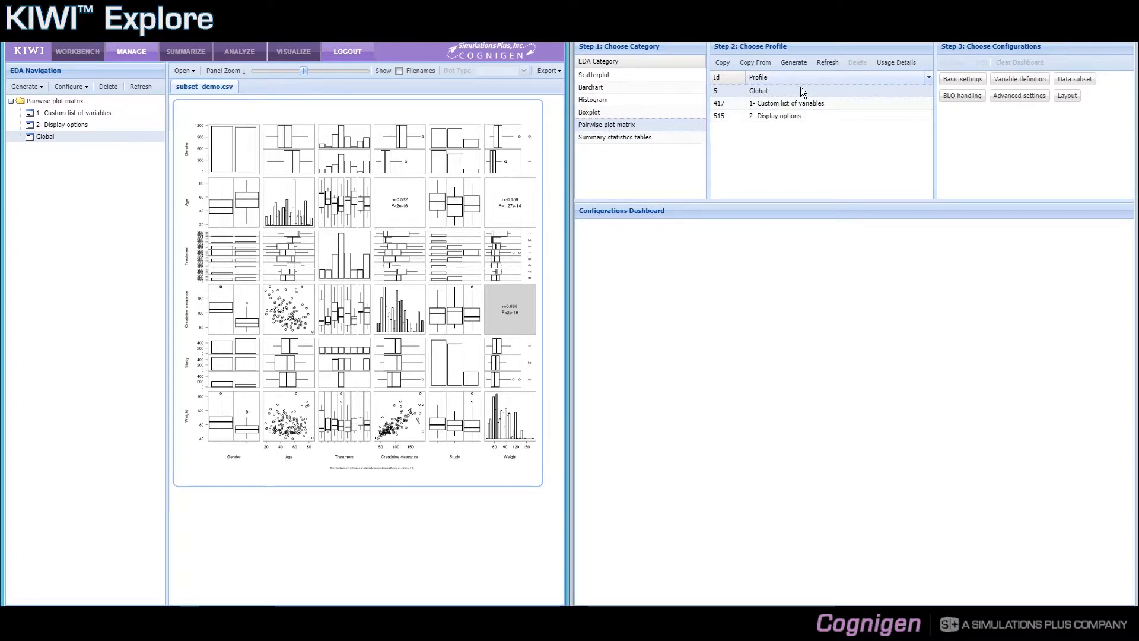
Review the Global profile's variable definition settings and the variable categorization of subset_demo.csv, closing both when finished
click(1020, 80)
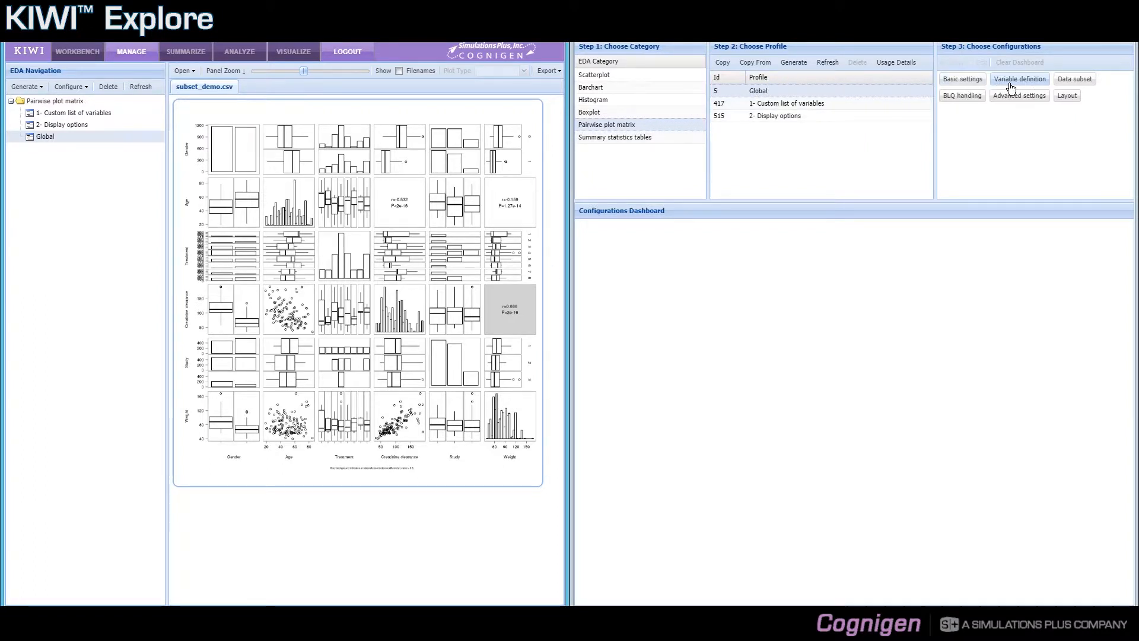
click(1004, 81)
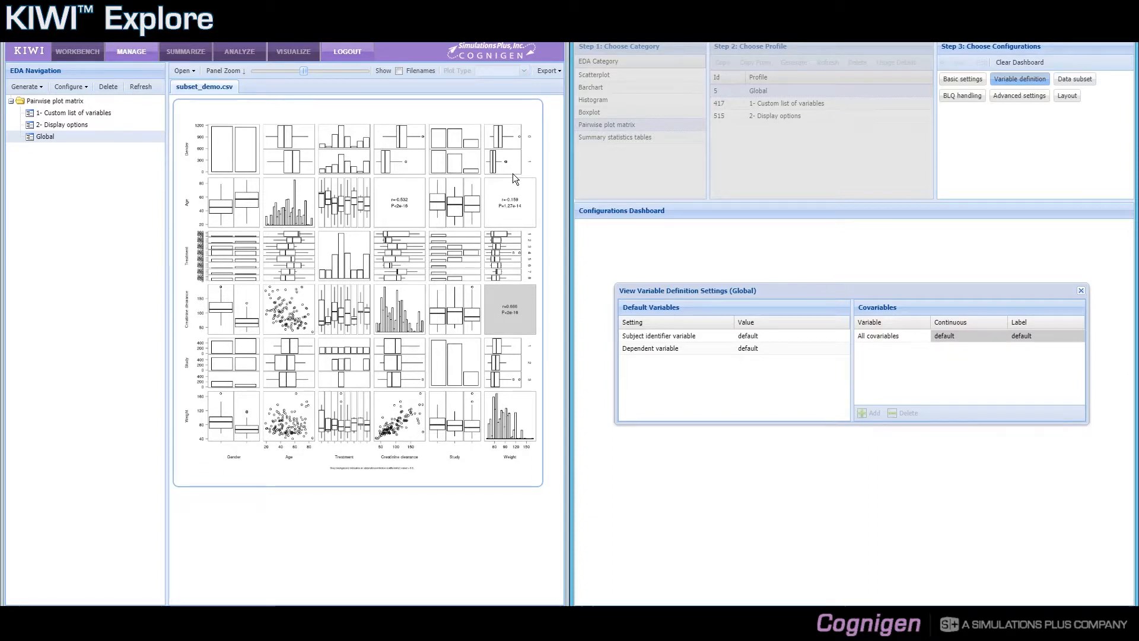
click(86, 92)
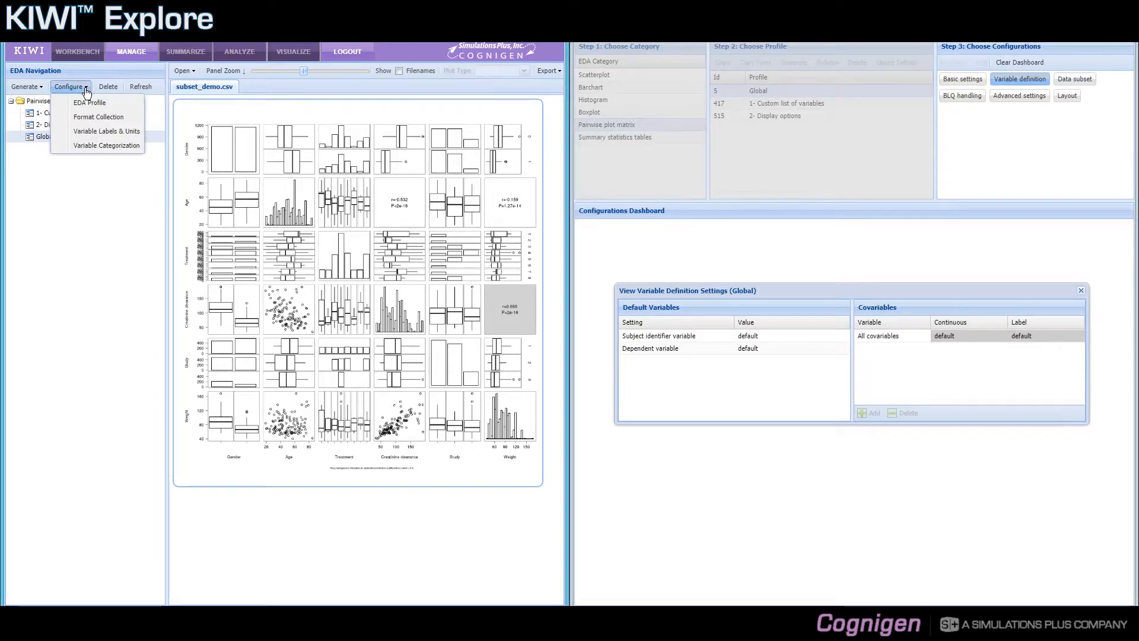
click(101, 147)
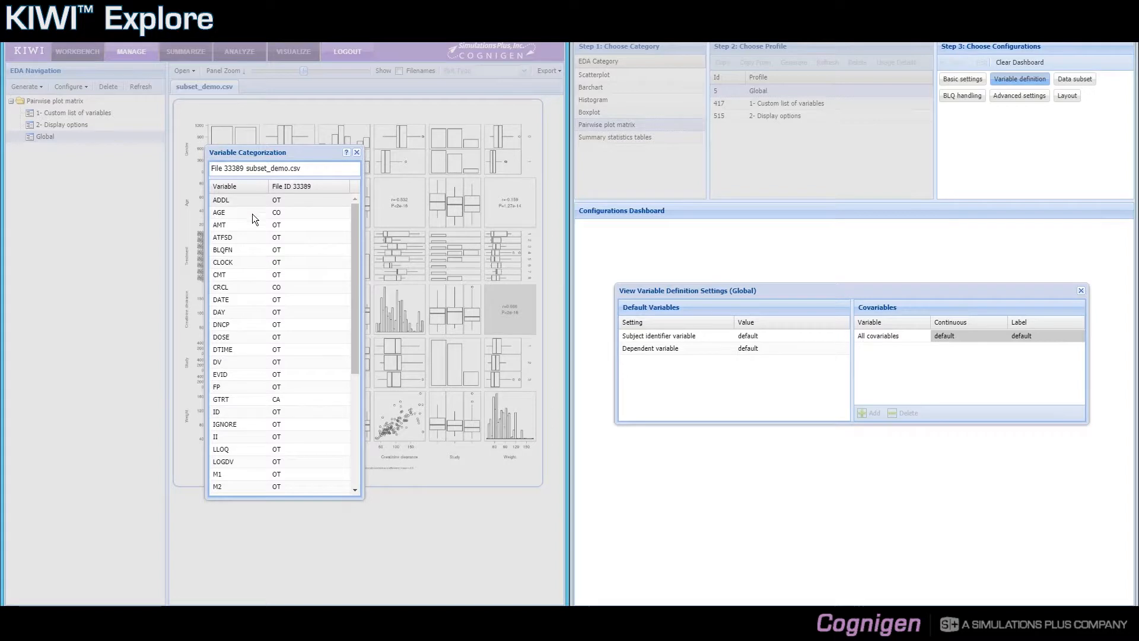
drag(308, 152, 361, 144)
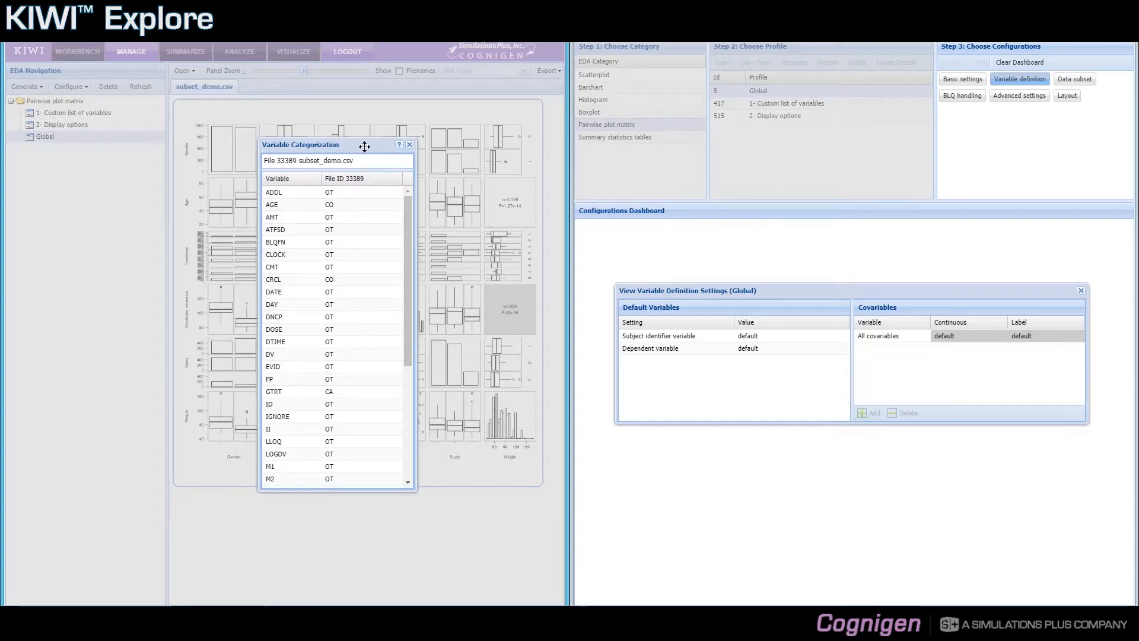
click(411, 146)
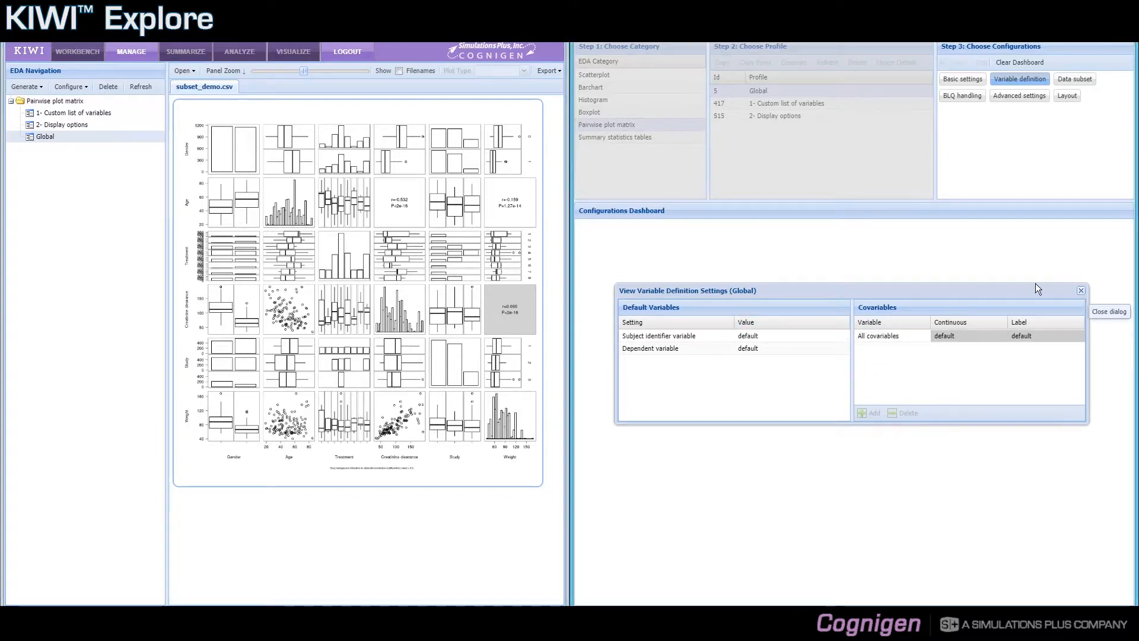
click(1081, 291)
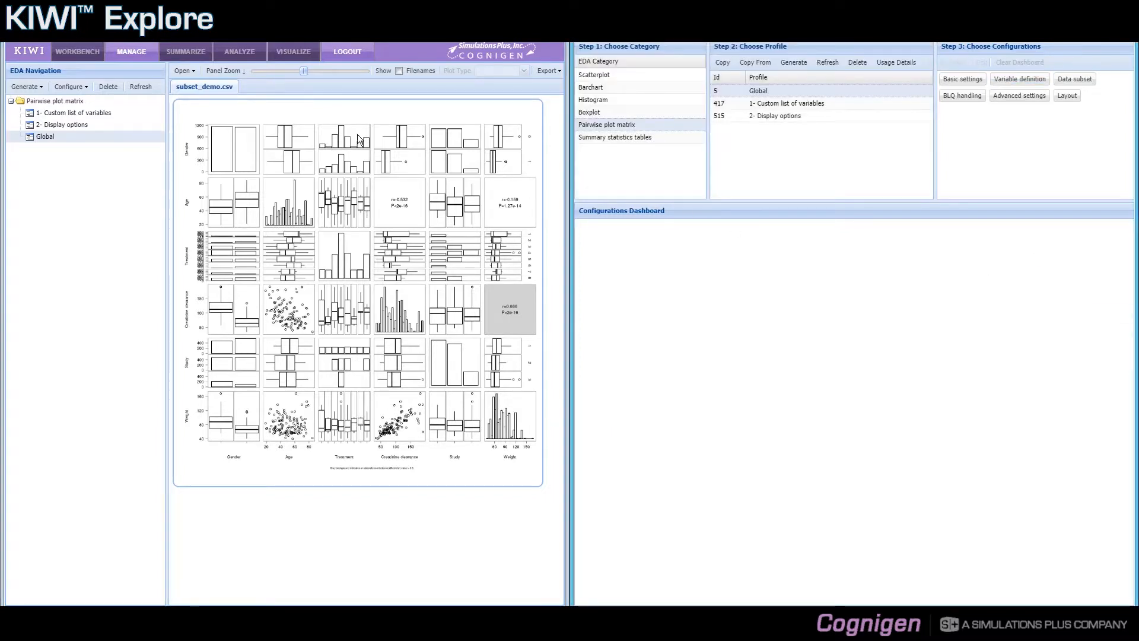
Display the "1- Custom list of variables" plot matrix and view its profile's variable definition settings in view mode
click(80, 112)
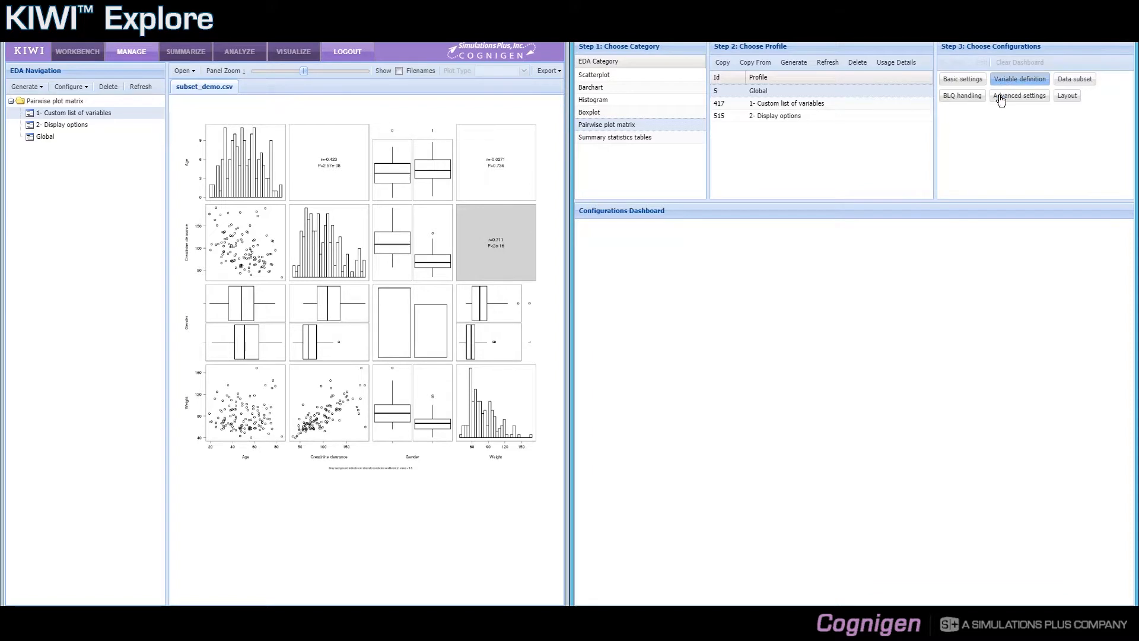
click(849, 103)
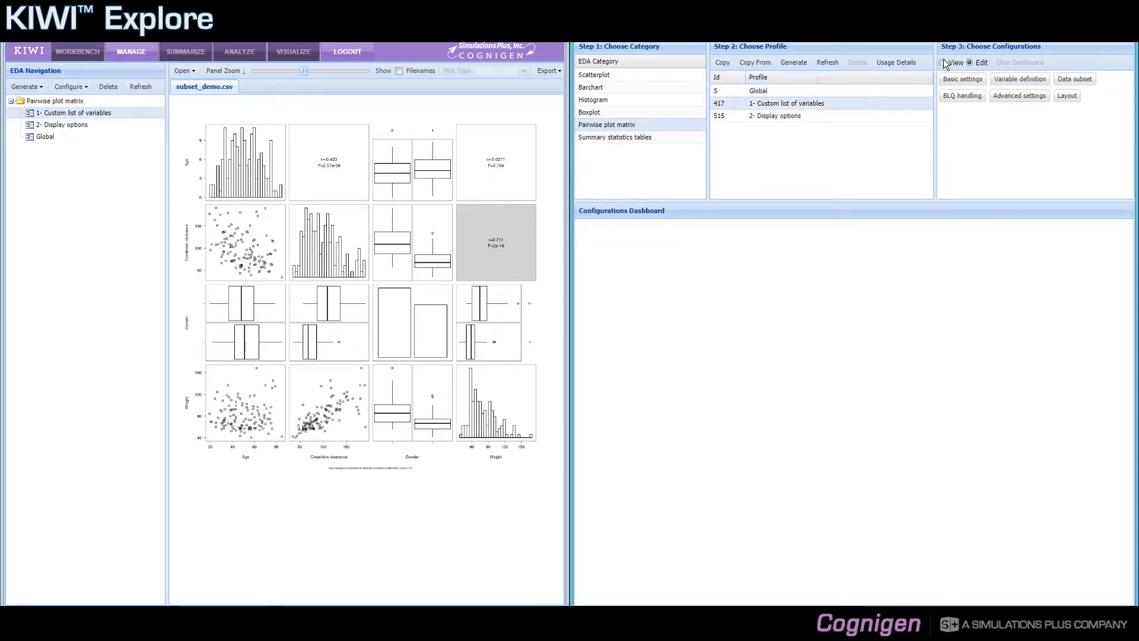
click(945, 62)
click(1020, 79)
drag(978, 436, 924, 323)
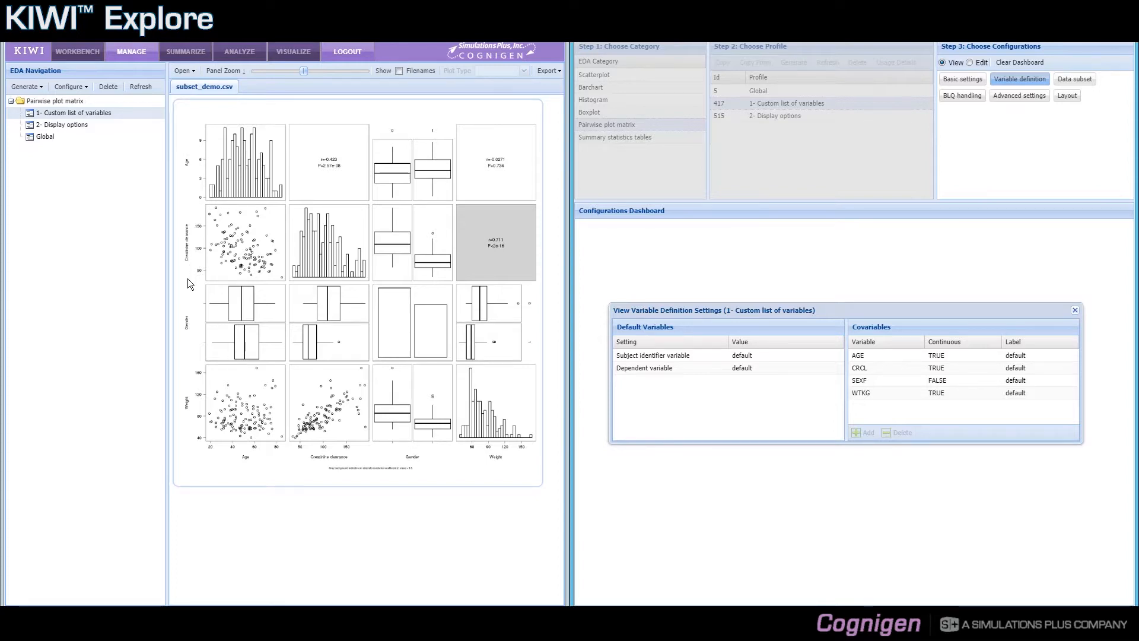
Check the stage-specific variable labels and units, closing them and the custom list's variable definition settings
click(86, 87)
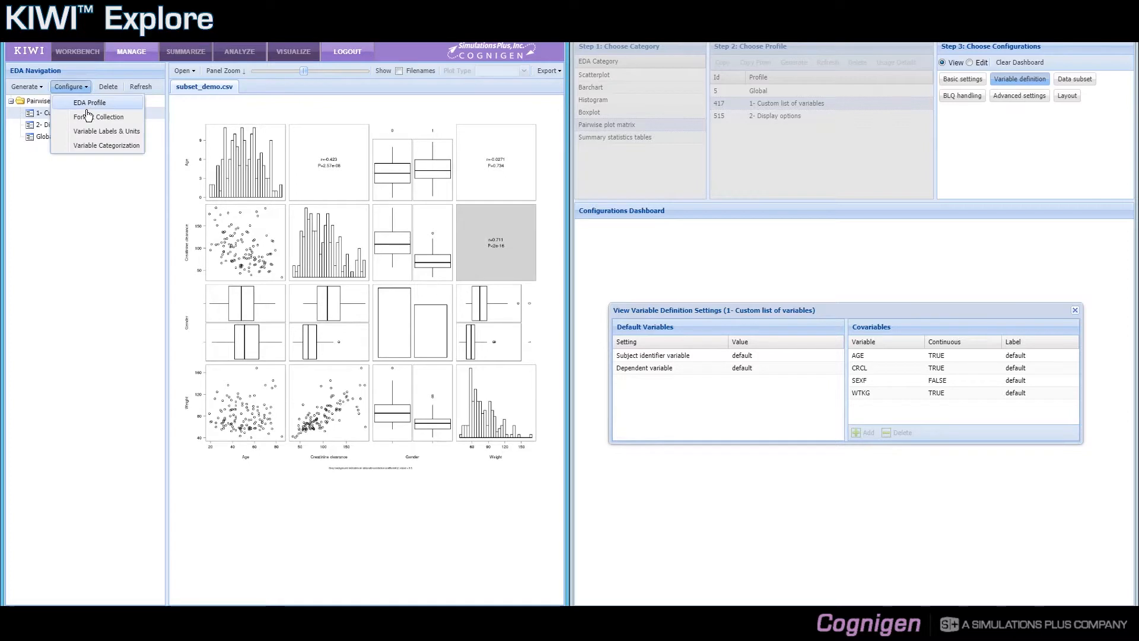
click(117, 131)
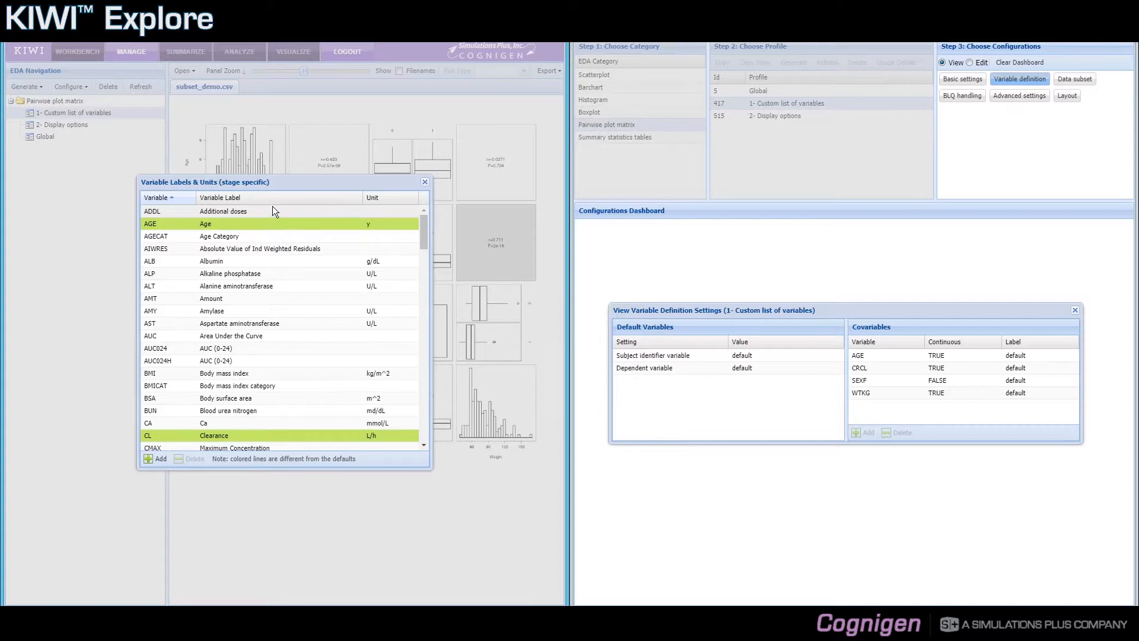
click(425, 183)
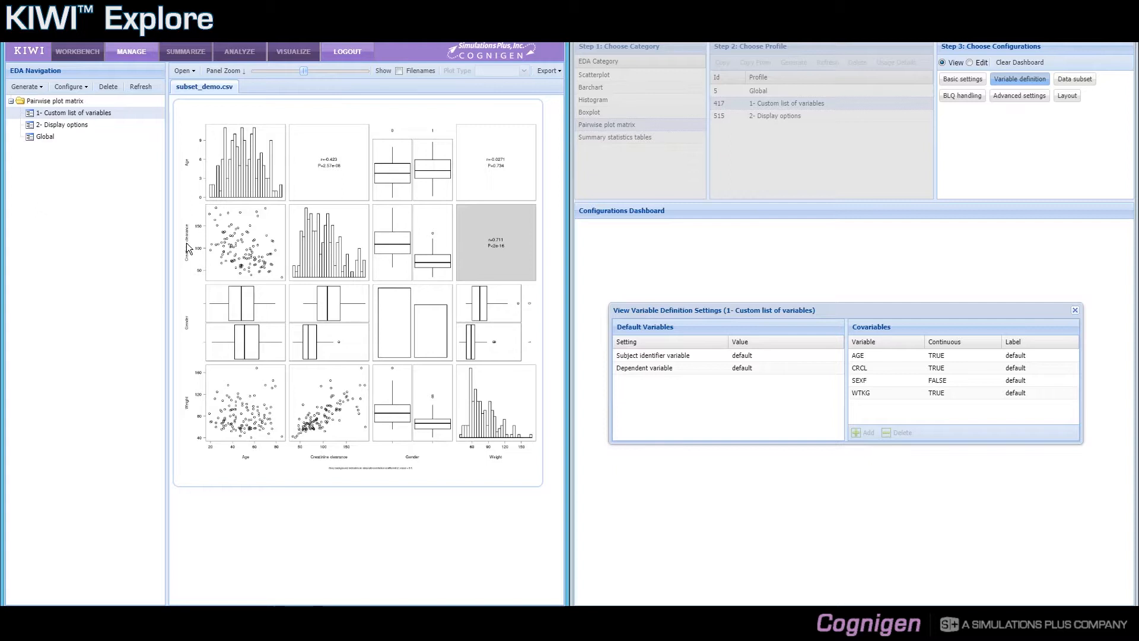
click(81, 84)
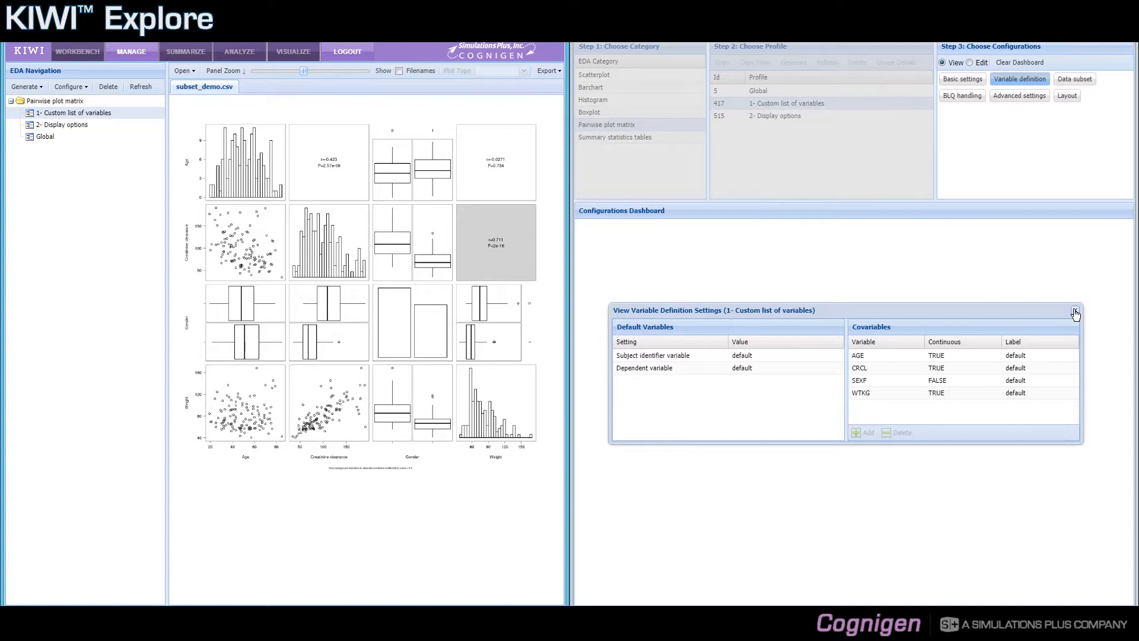
click(1076, 313)
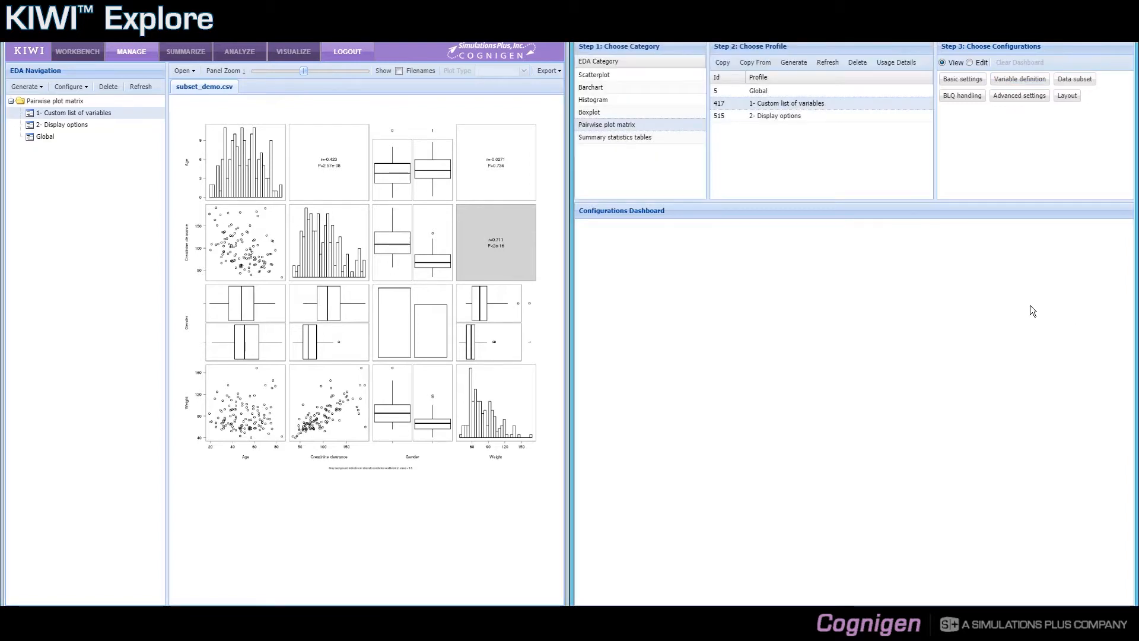
Display the "2- Display options" plot matrix and view its profile's layout settings in view mode
click(64, 125)
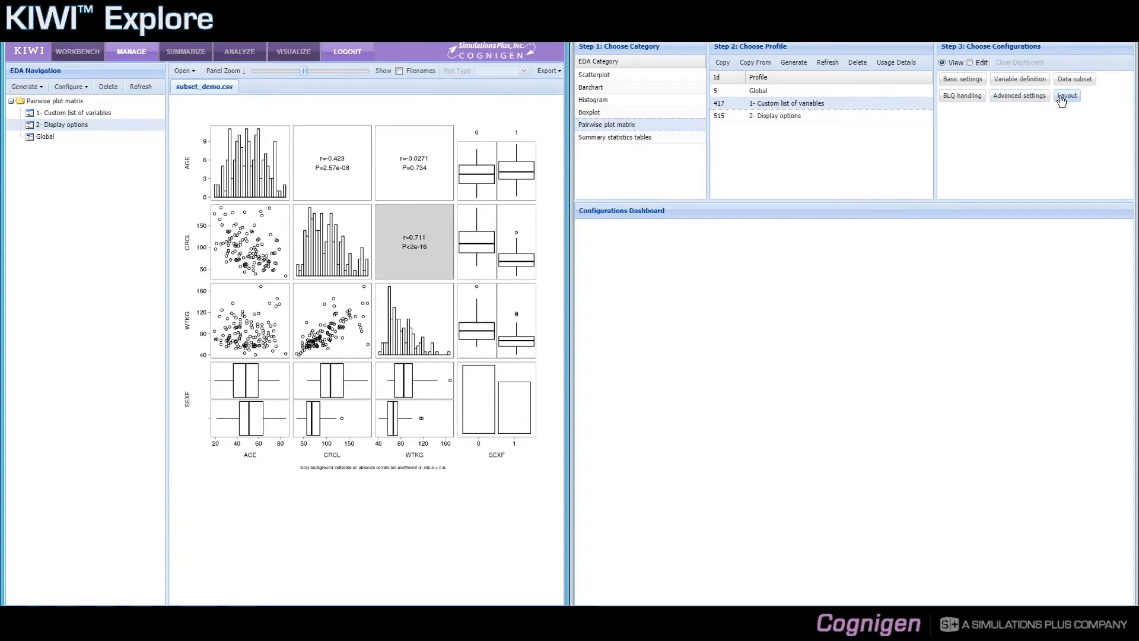
click(841, 116)
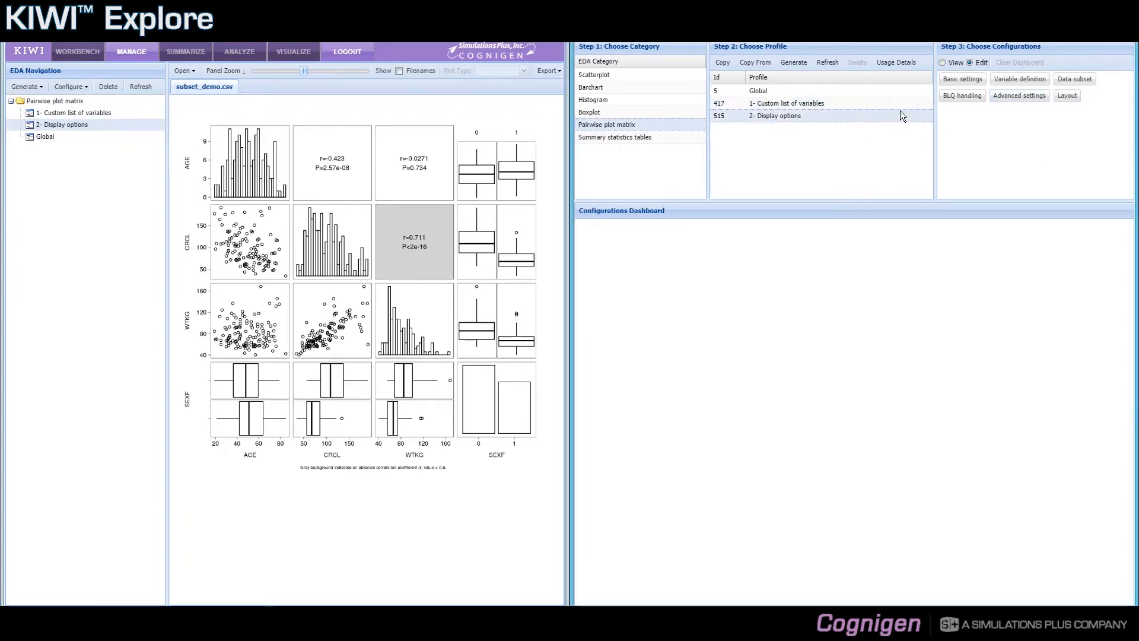
click(1061, 98)
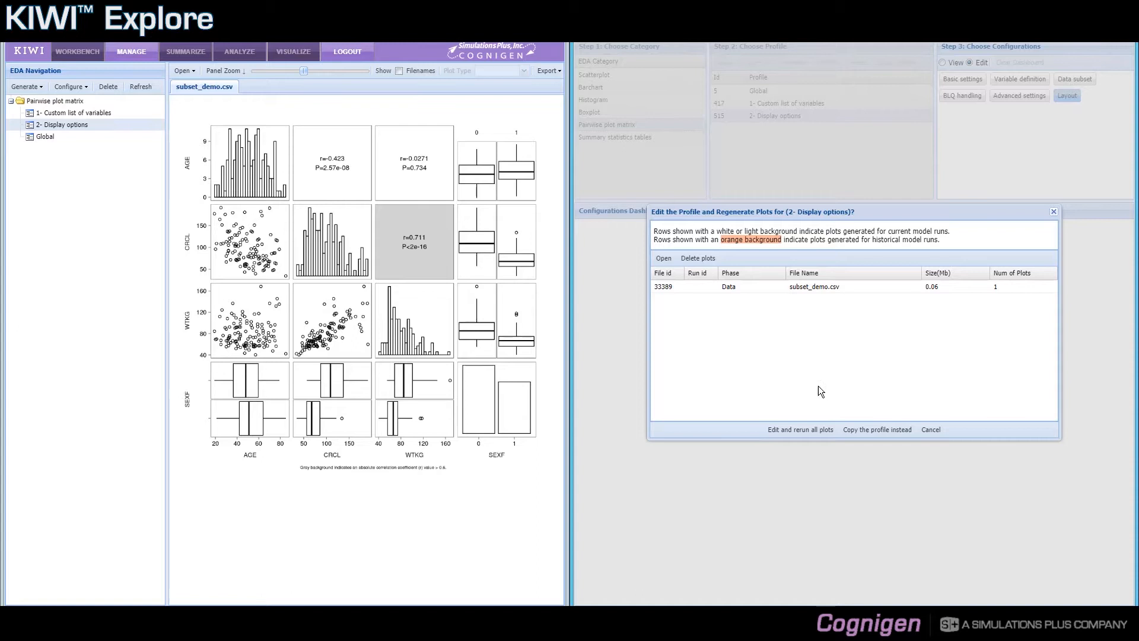
click(931, 430)
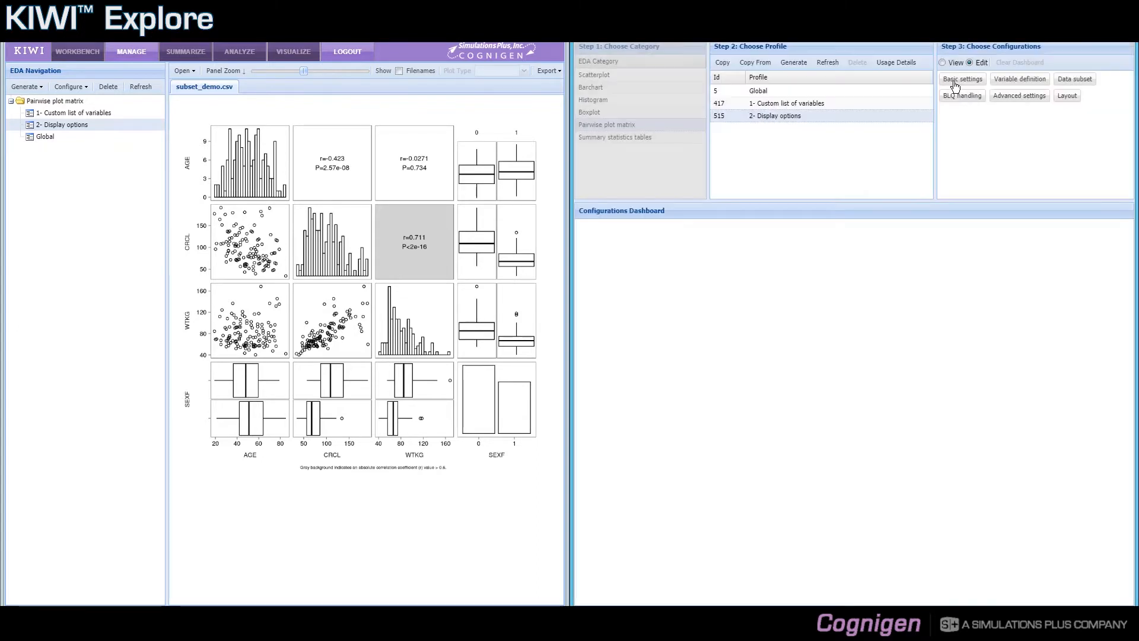
click(942, 63)
click(1067, 96)
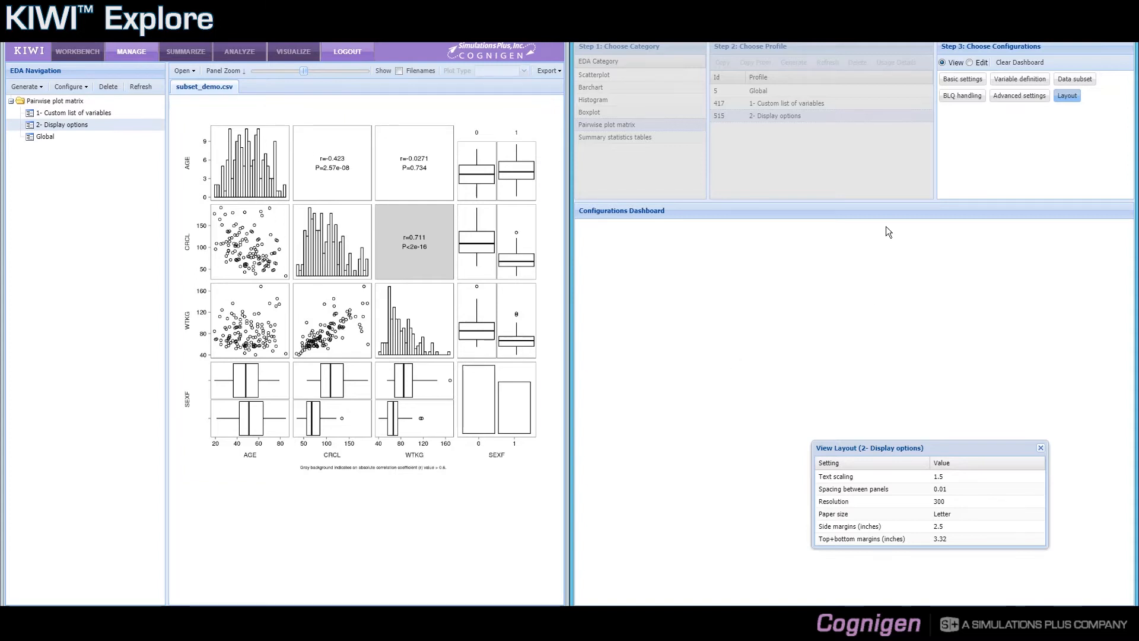
View the basic settings of the "2- Display options" profile alongside its layout, closing both settings windows when finished
click(969, 83)
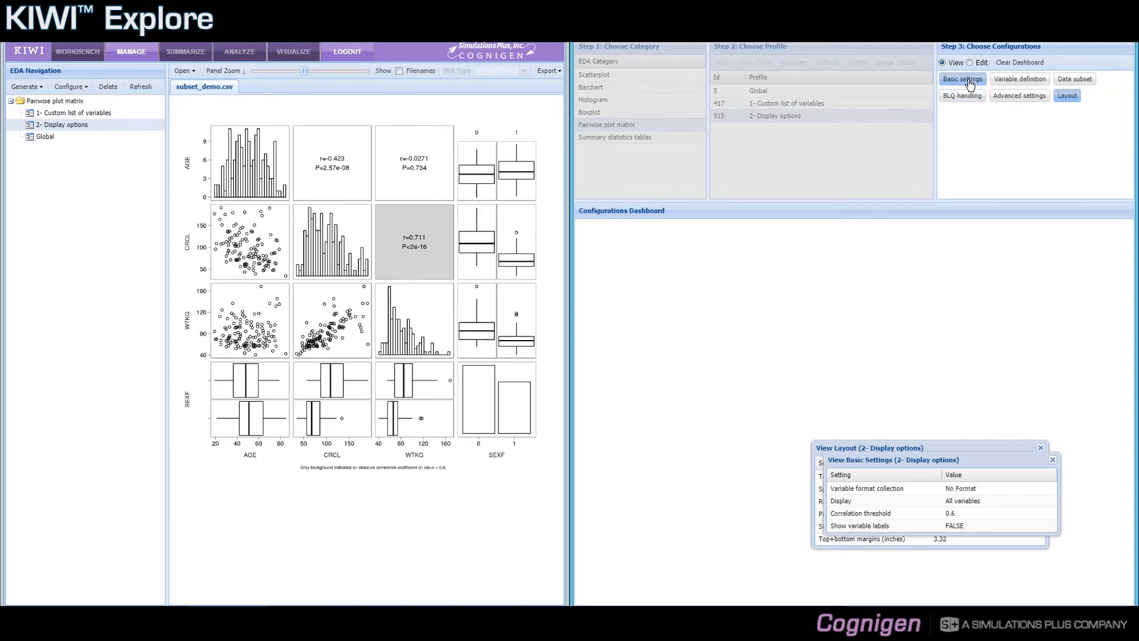
drag(863, 421, 765, 296)
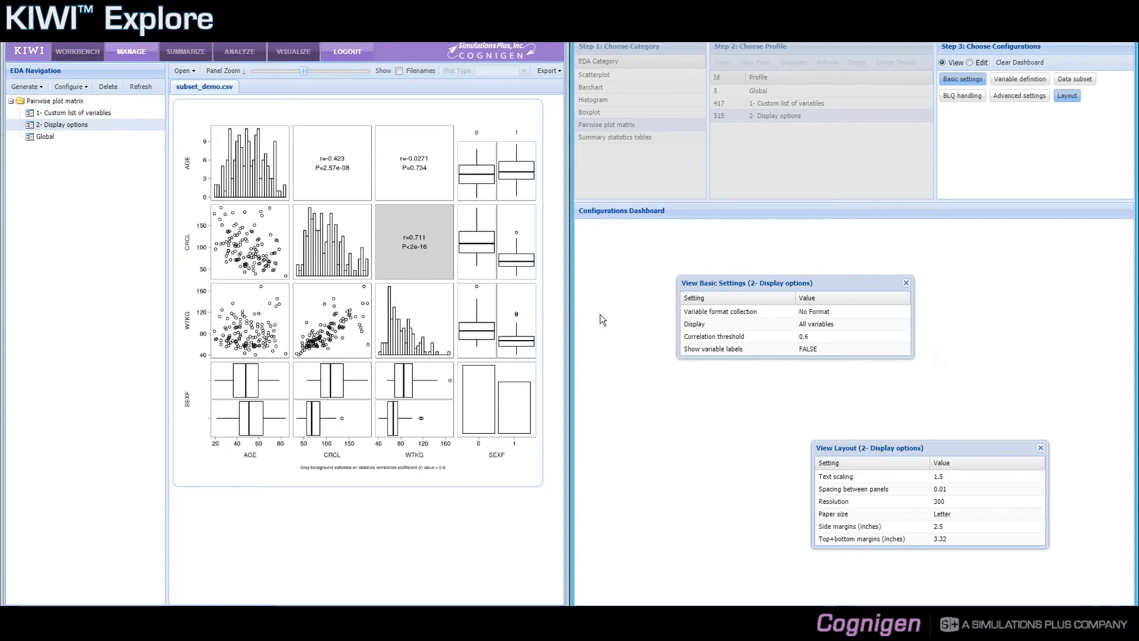
click(905, 285)
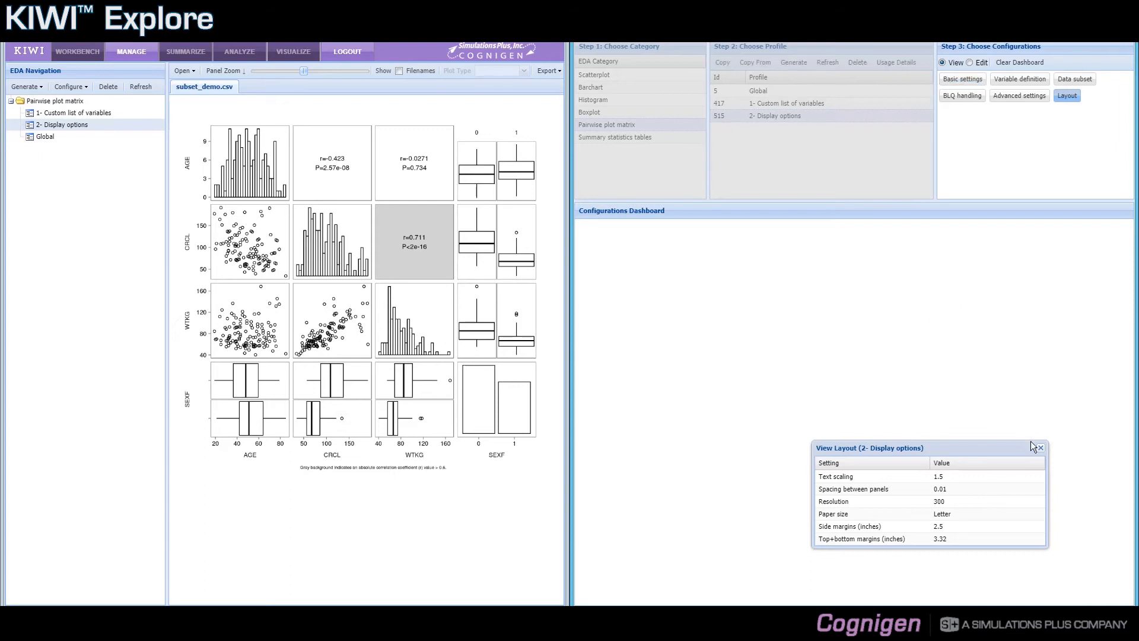
click(1042, 453)
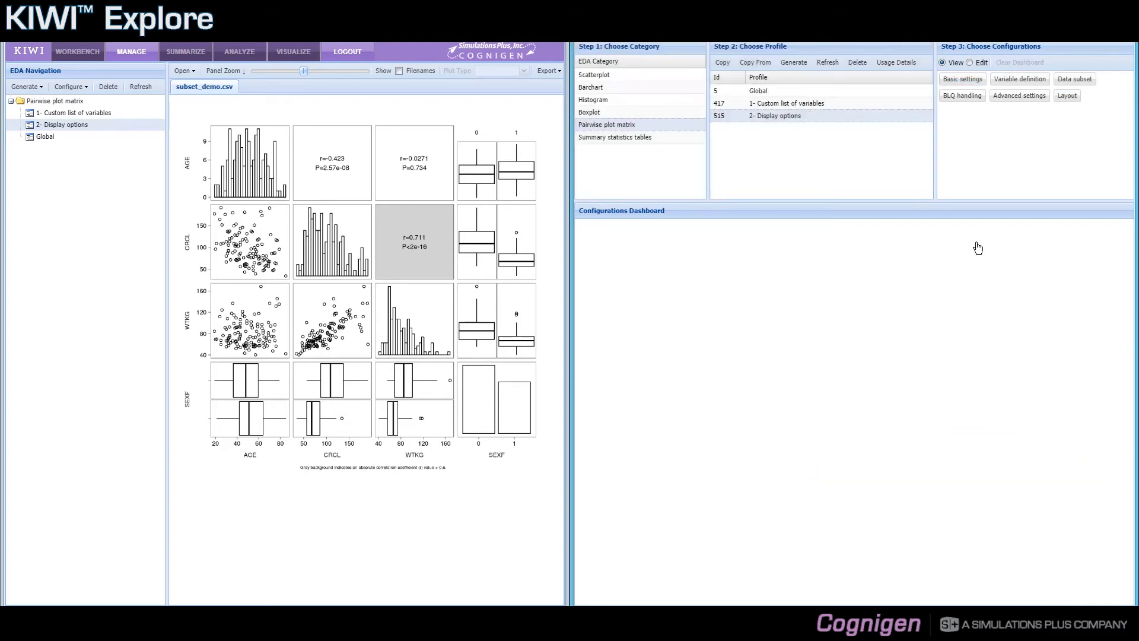